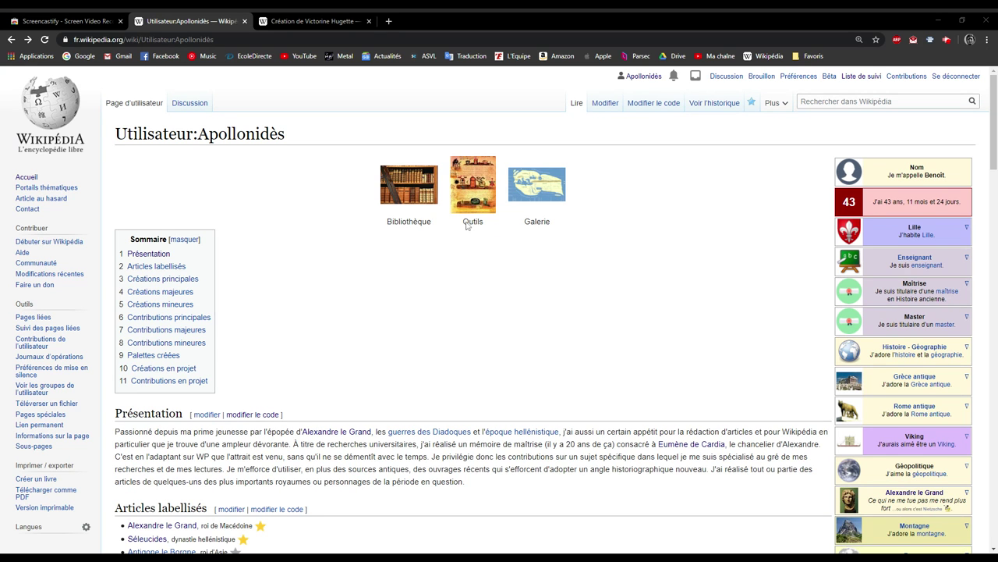
# Open the Outils subpage of the user page and view its wikitext source.
pyautogui.click(485, 188)
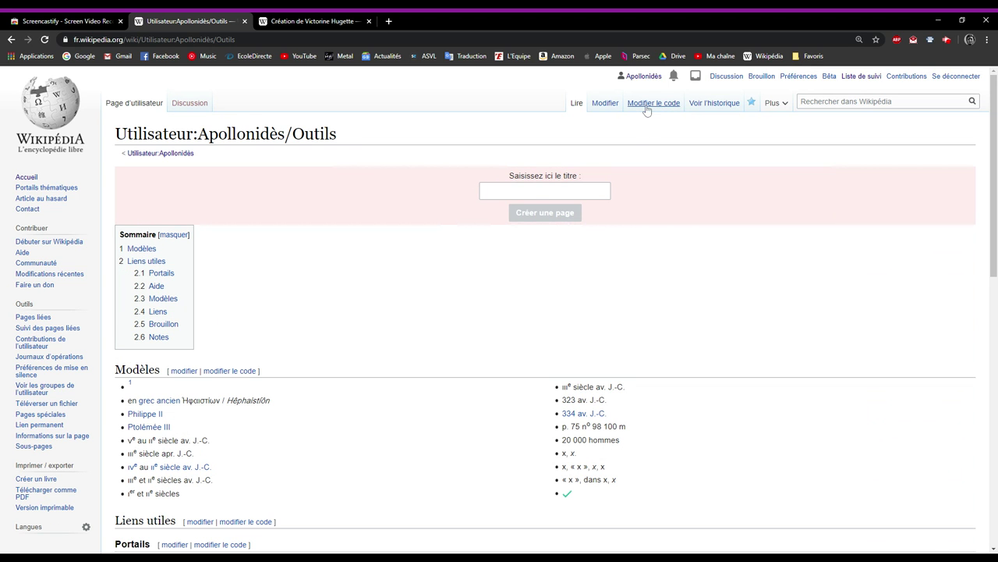
pyautogui.click(529, 187)
pyautogui.click(647, 109)
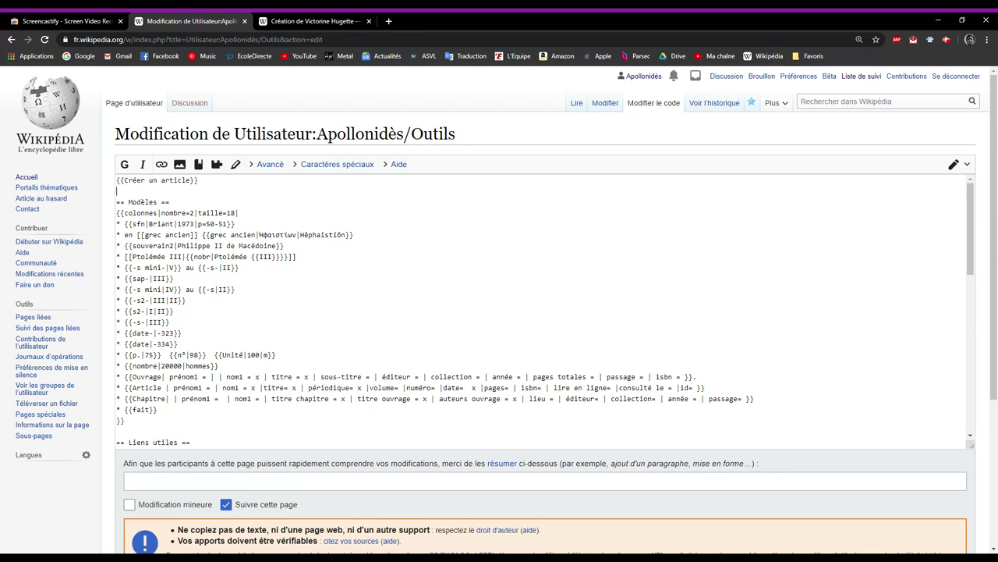
# Inspect the {{Créer un article}} template line, then return to the Outils page without editing.
pyautogui.moveTo(201, 180); pyautogui.dragTo(97, 186)
pyautogui.click(174, 180)
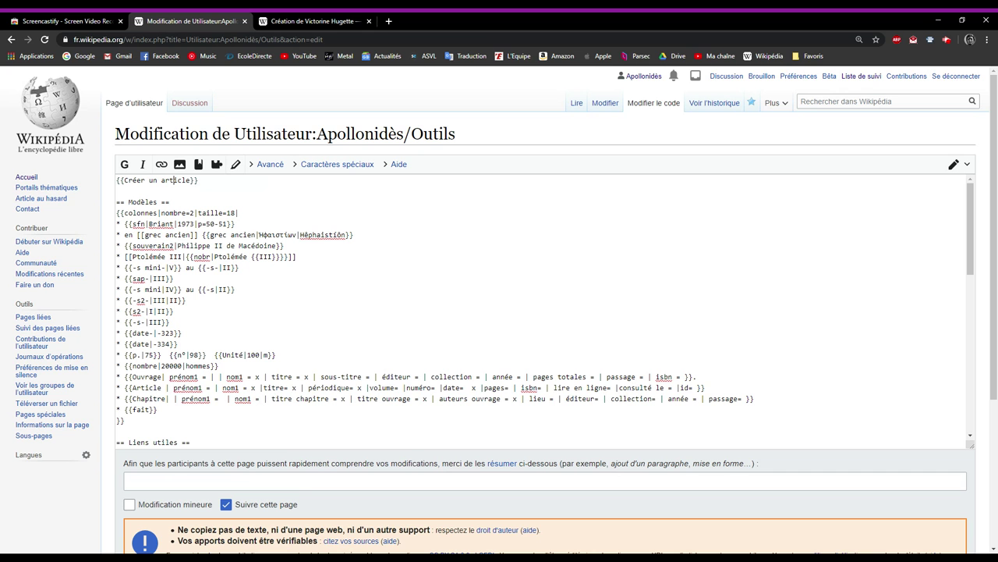
pyautogui.moveTo(200, 180)
pyautogui.mouseDown()
pyautogui.moveTo(185, 180)
pyautogui.moveTo(195, 180)
pyautogui.mouseUp()
pyautogui.click(173, 181)
pyautogui.moveTo(123, 180); pyautogui.dragTo(190, 180)
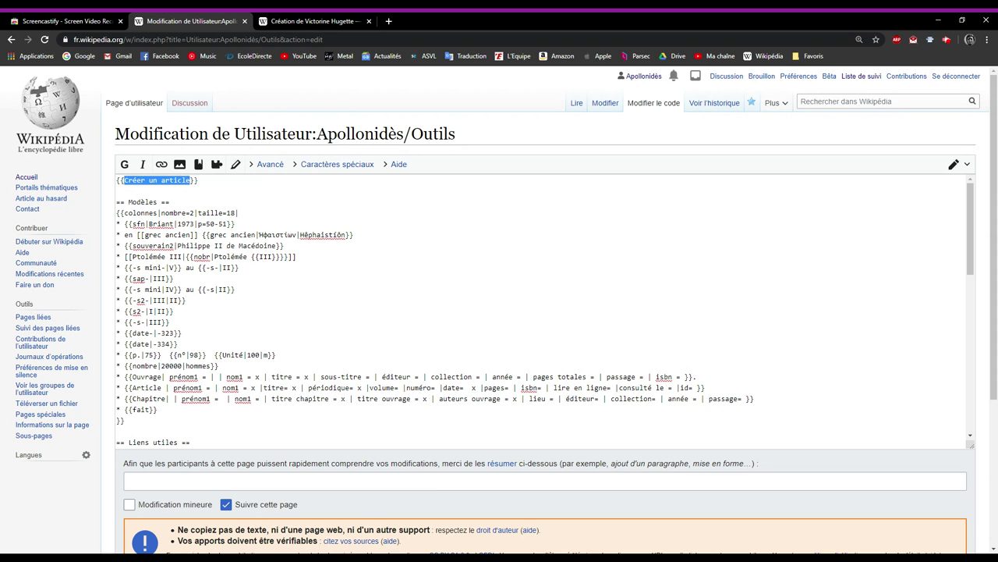
pyautogui.click(161, 181)
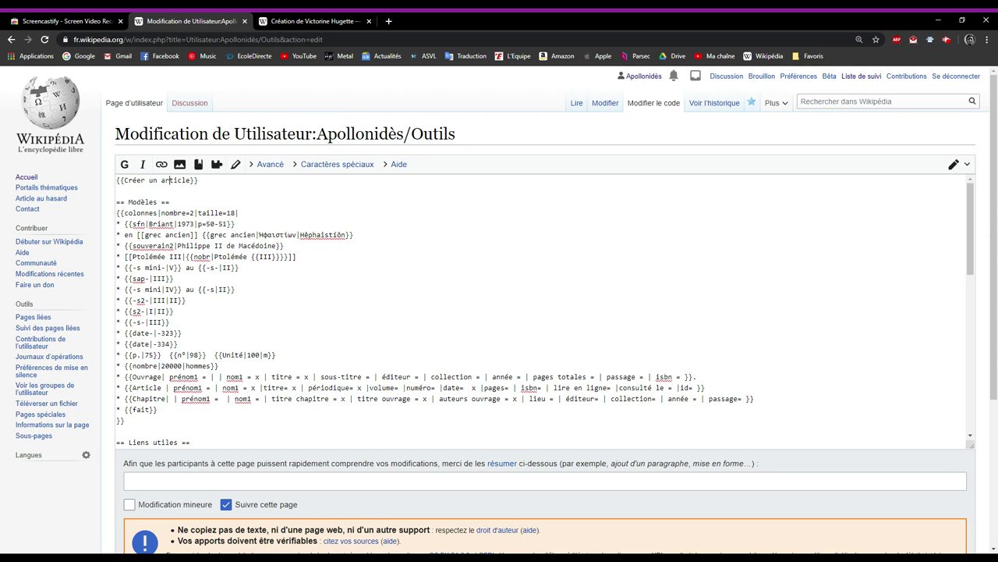
pyautogui.click(12, 39)
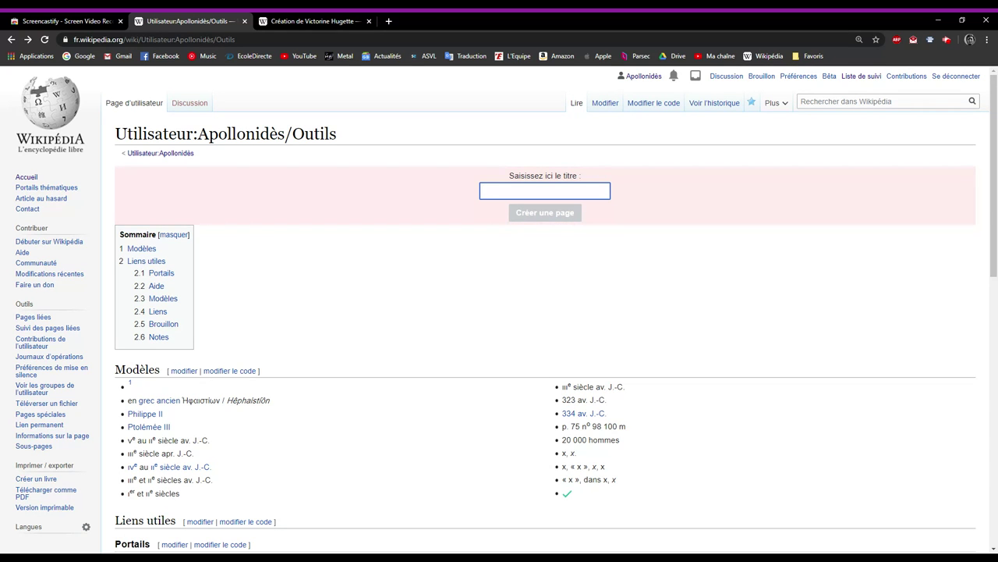
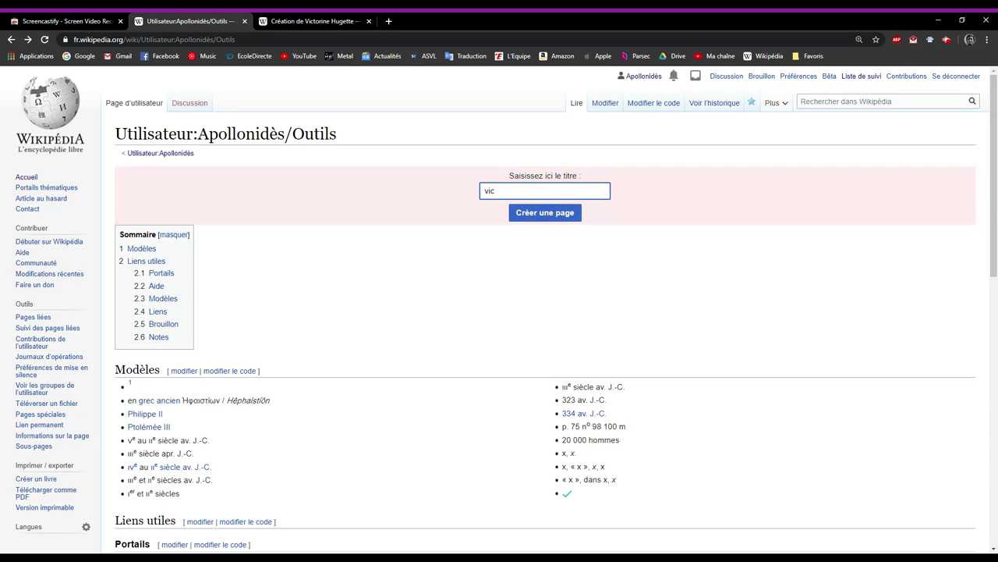
pyautogui.click(534, 215)
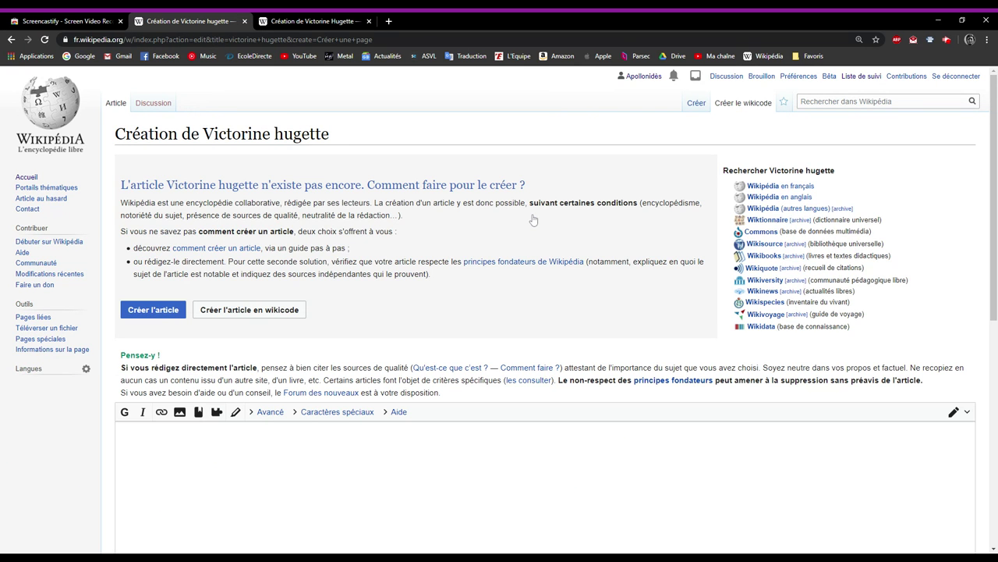
pyautogui.scroll(-1, 534, 220)
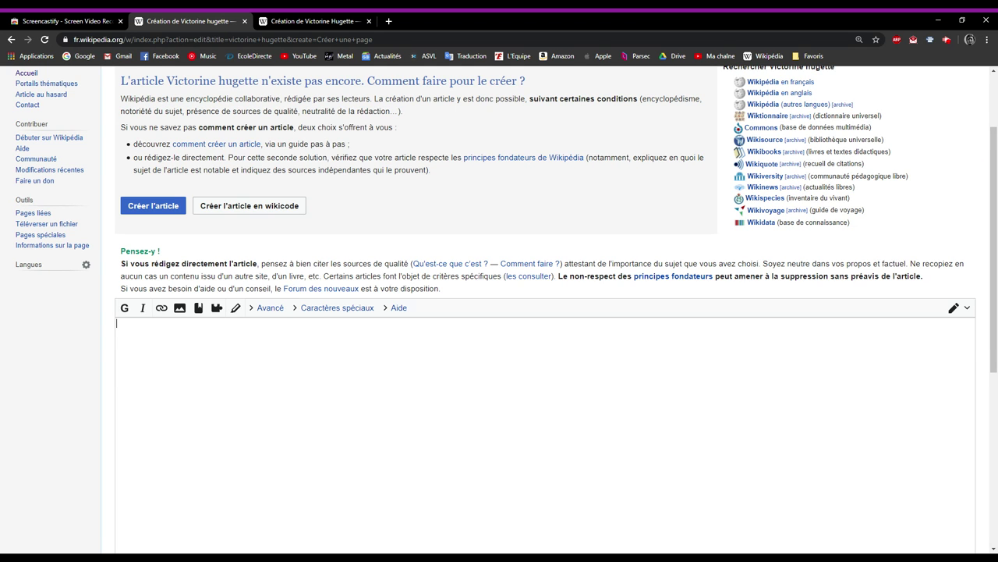
pyautogui.scroll(1, 500, 312)
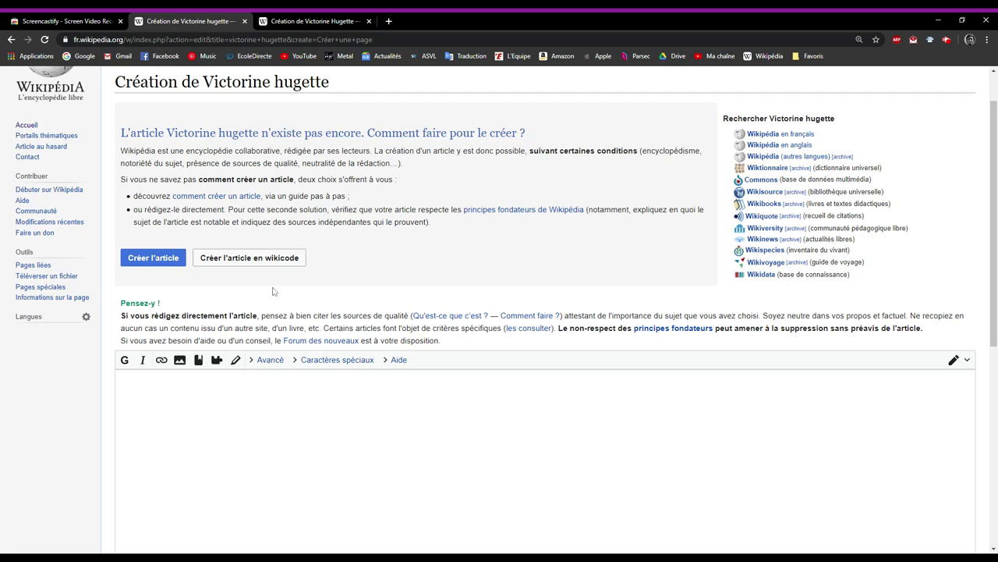
pyautogui.scroll(-2, 275, 292)
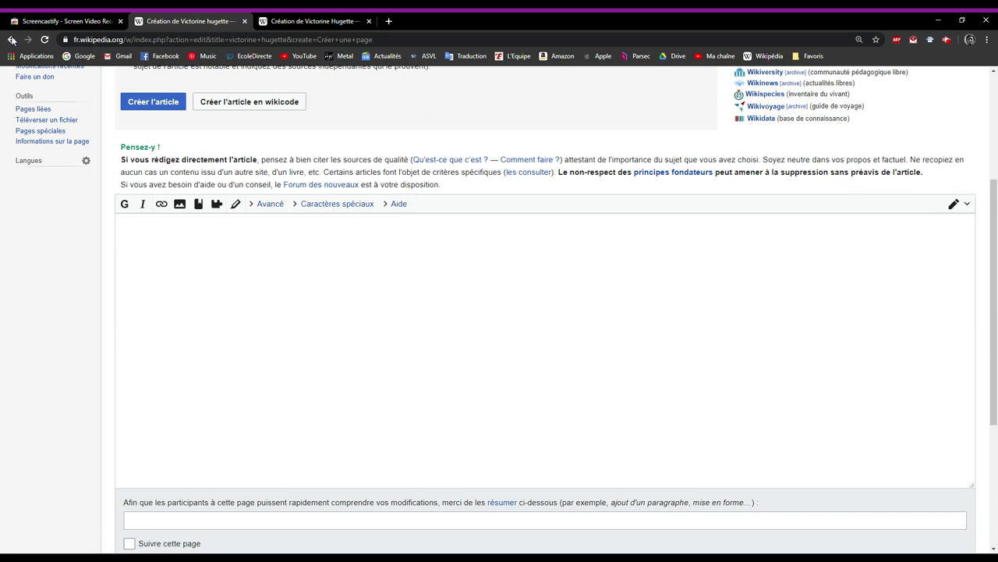
pyautogui.click(12, 40)
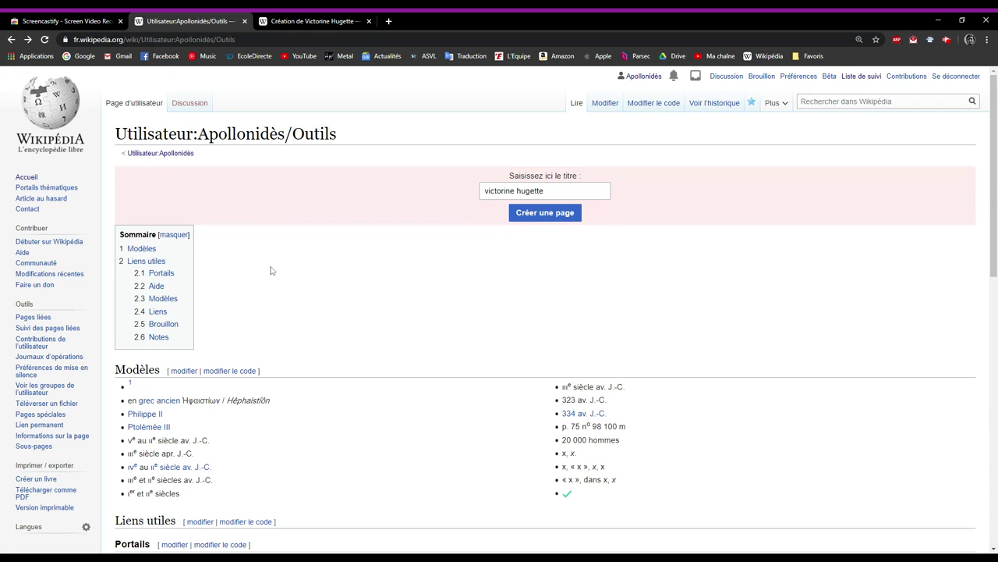
pyautogui.moveTo(543, 190); pyautogui.dragTo(459, 191)
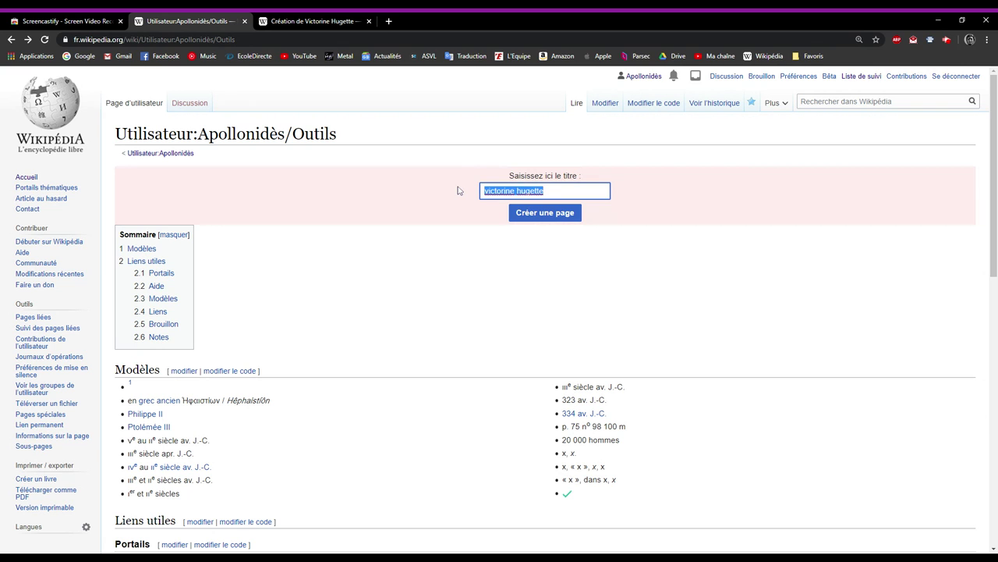
pyautogui.press('BackSpace')
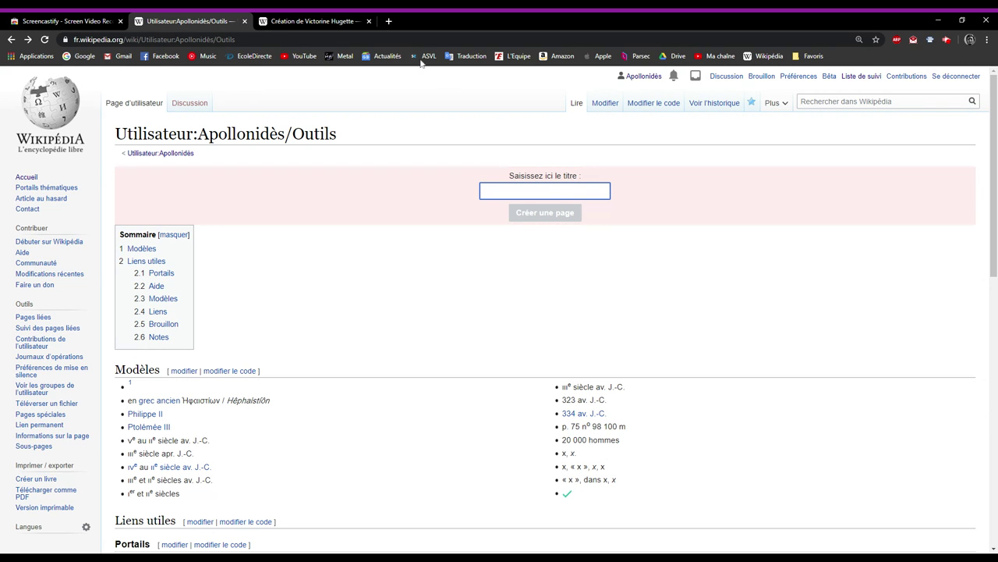
pyautogui.press('F5')
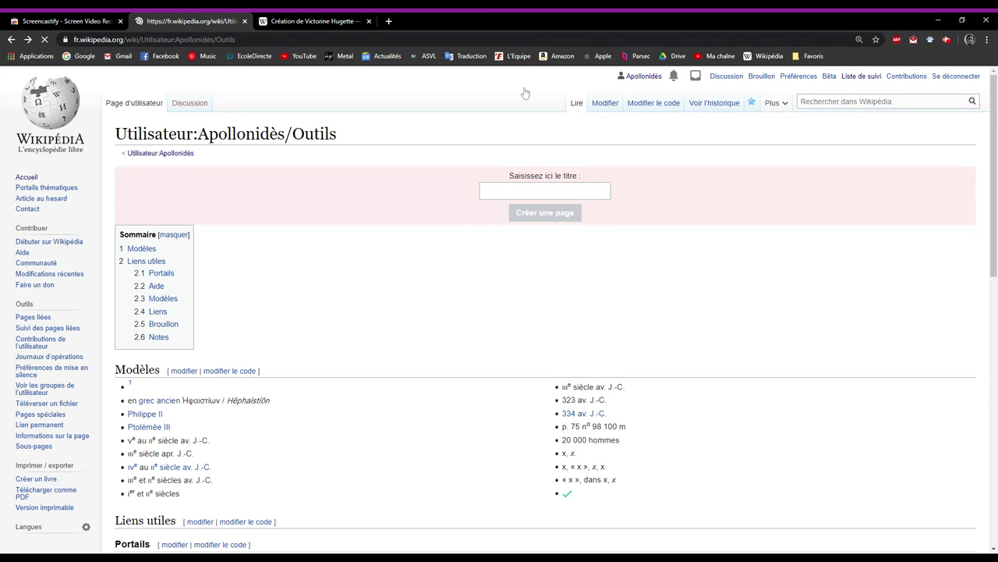
# Return to the main user page Utilisateur:Apollonidès.
pyautogui.click(11, 39)
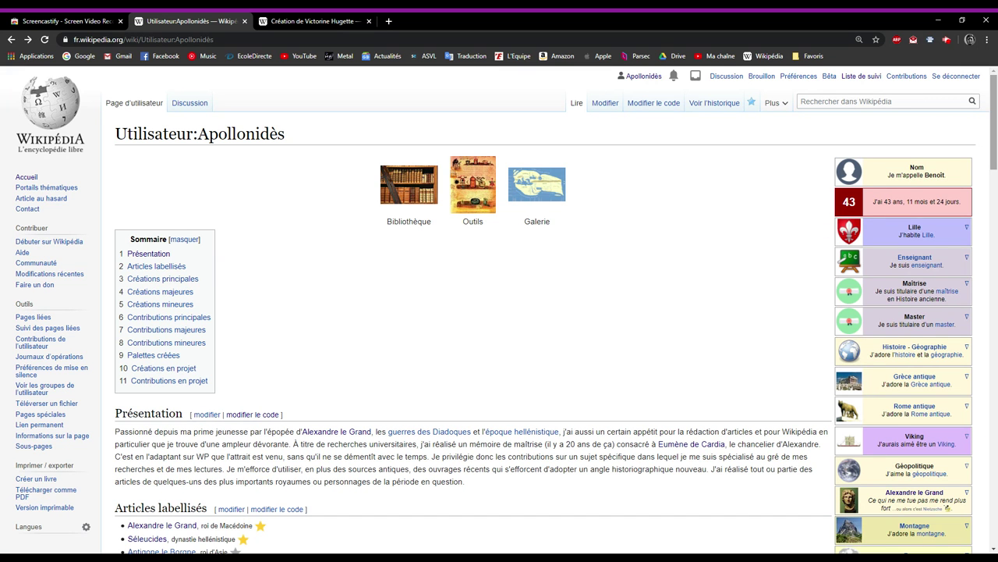
# Scroll the user page down to Créations mineures and open the Lanicé article.
pyautogui.scroll(-1, 525, 350)
pyautogui.scroll(-1, 525, 350)
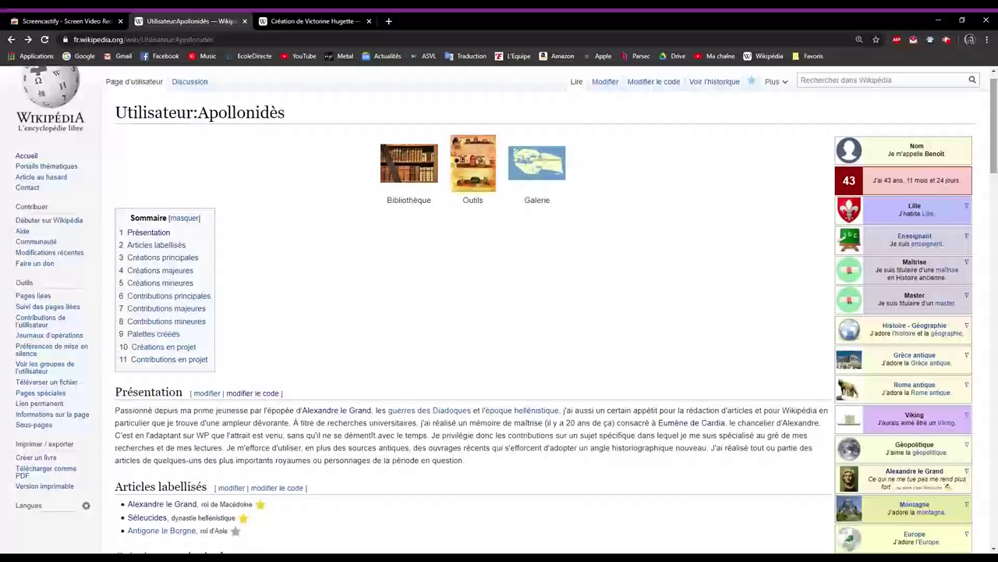
pyautogui.scroll(-1, 499, 312)
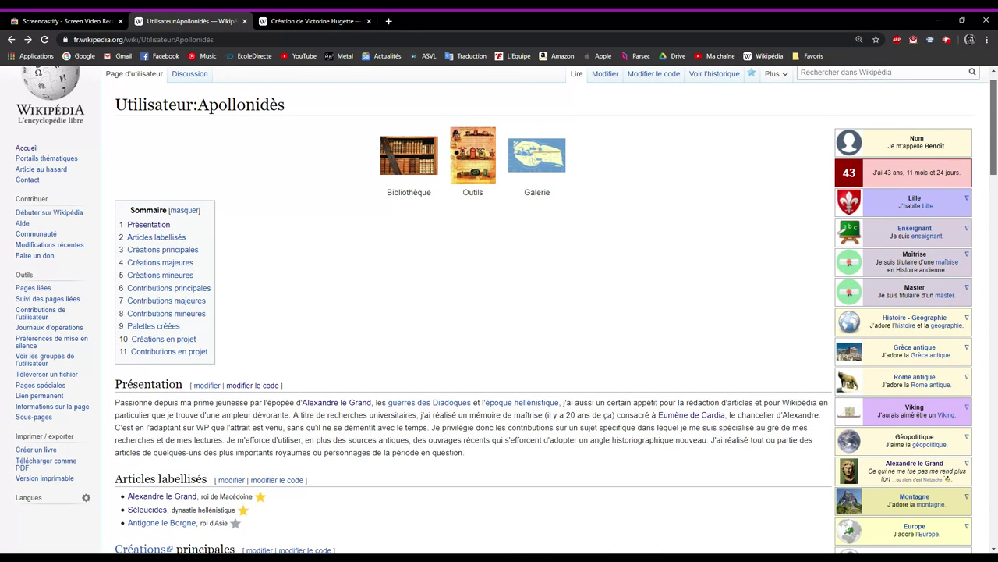
pyautogui.scroll(-1, 500, 312)
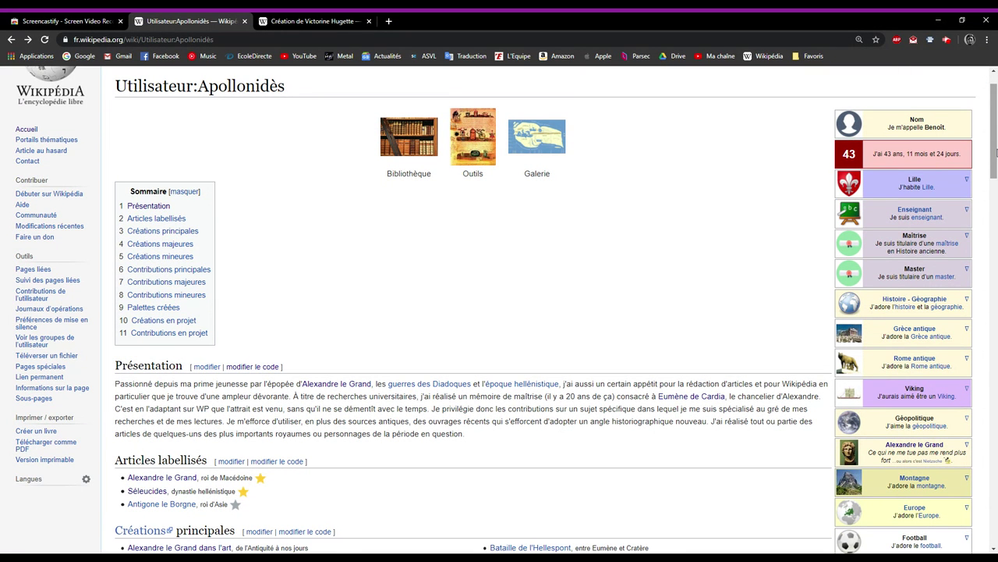
pyautogui.moveTo(996, 152); pyautogui.dragTo(996, 327)
pyautogui.scroll(-3, 499, 312)
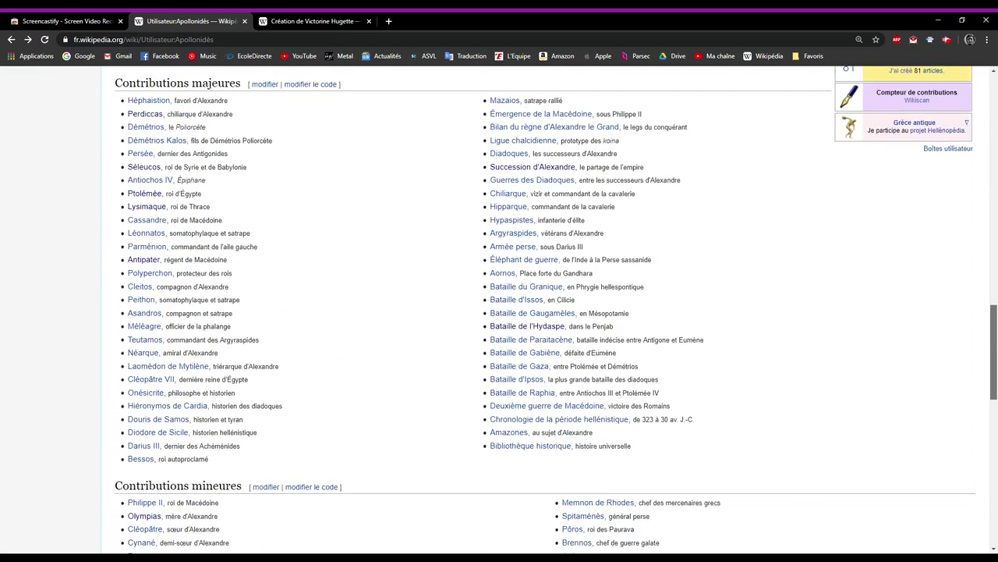
pyautogui.scroll(-1, 499, 312)
pyautogui.moveTo(994, 388); pyautogui.dragTo(995, 334)
pyautogui.scroll(4, 653, 241)
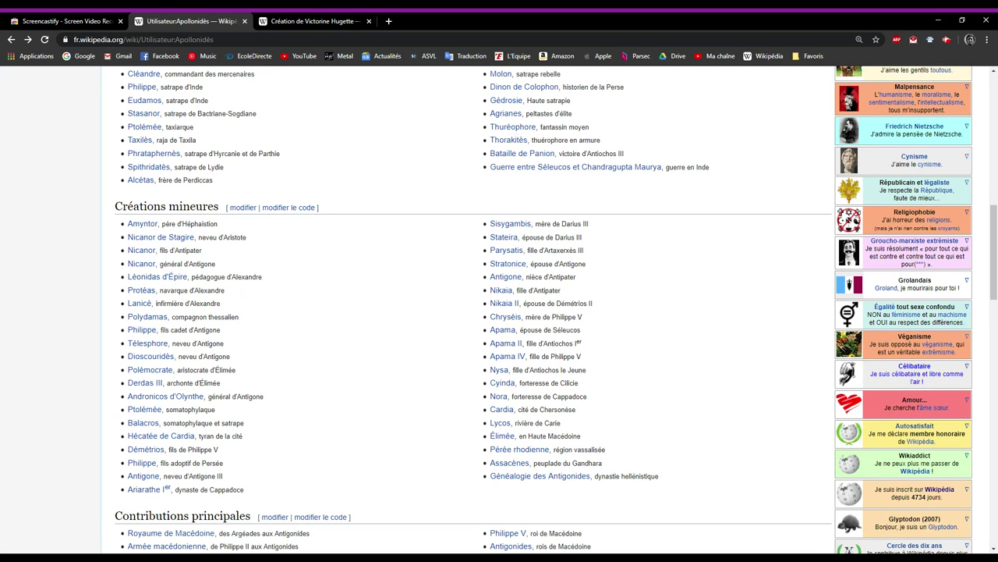
pyautogui.click(137, 304)
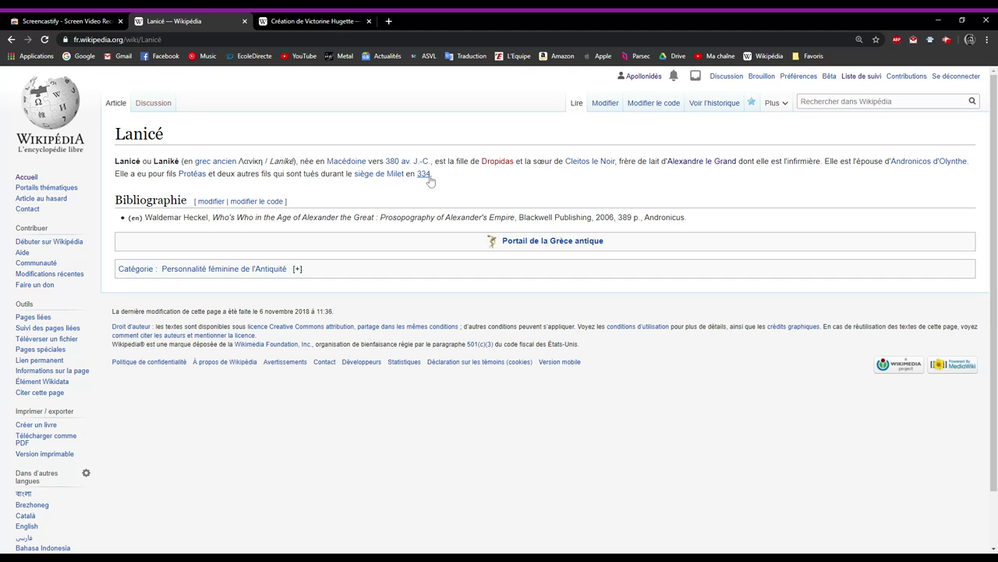
# Open Lanicé's wikicode in the source editor and select the portal and category lines.
pyautogui.click(644, 107)
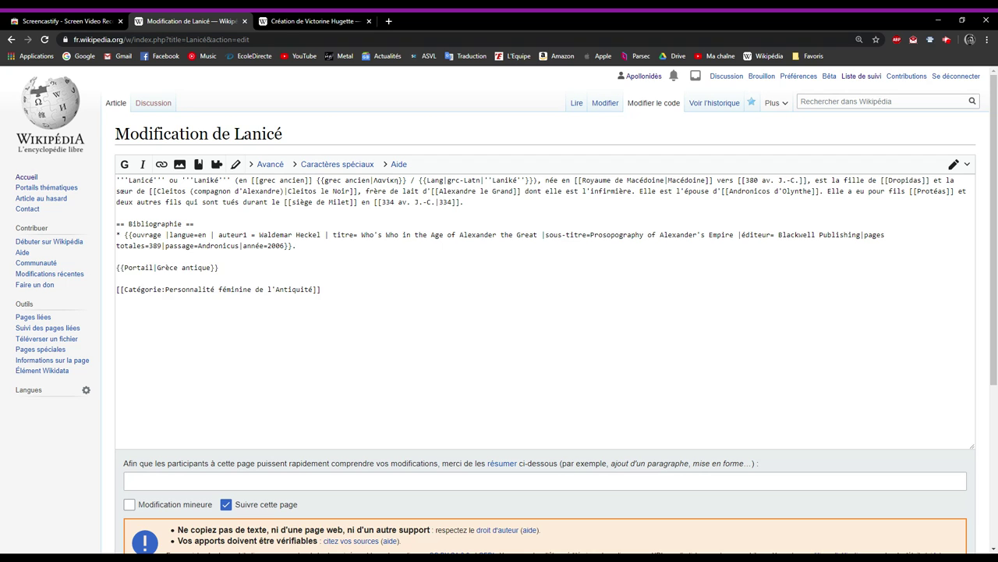
pyautogui.moveTo(117, 300); pyautogui.dragTo(115, 265)
pyautogui.click(117, 277)
pyautogui.hotkey('ctrl', 'End')
pyautogui.hotkey('ctrl', 'shift', 'Left')
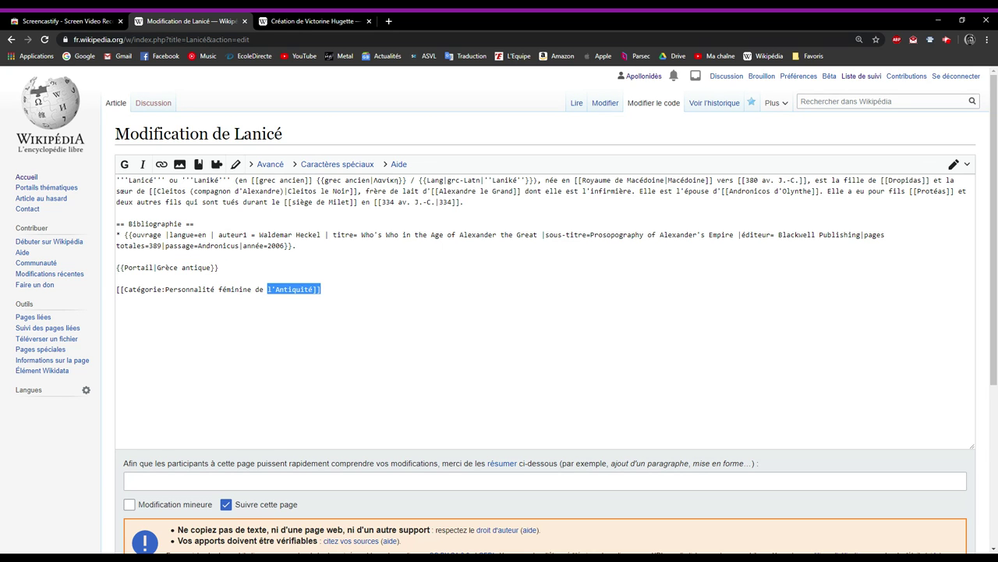
pyautogui.press('Up')
pyautogui.press('Up')
pyautogui.hotkey('ctrl', 'shift', 'Left')
pyautogui.hotkey('ctrl', 'shift', 'Left')
pyautogui.hotkey('ctrl', 'shift', 'Left')
pyautogui.hotkey('ctrl', 'shift', 'Left')
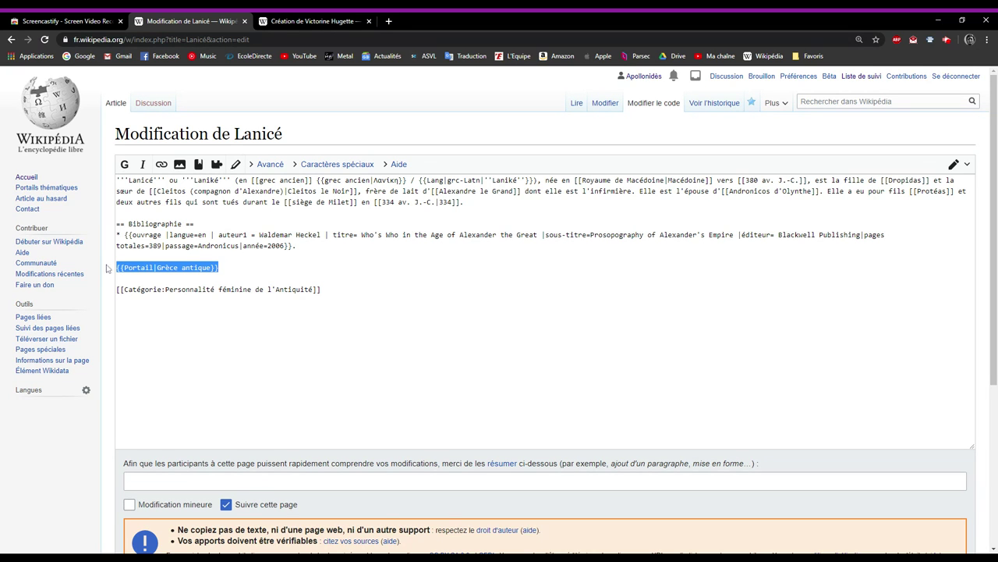
# Re-select the category and Grèce antique portal lines, then the Bibliographie heading with its reference.
pyautogui.click(321, 290)
pyautogui.hotkey('shift', 'Left')
pyautogui.moveTo(320, 289); pyautogui.dragTo(92, 293)
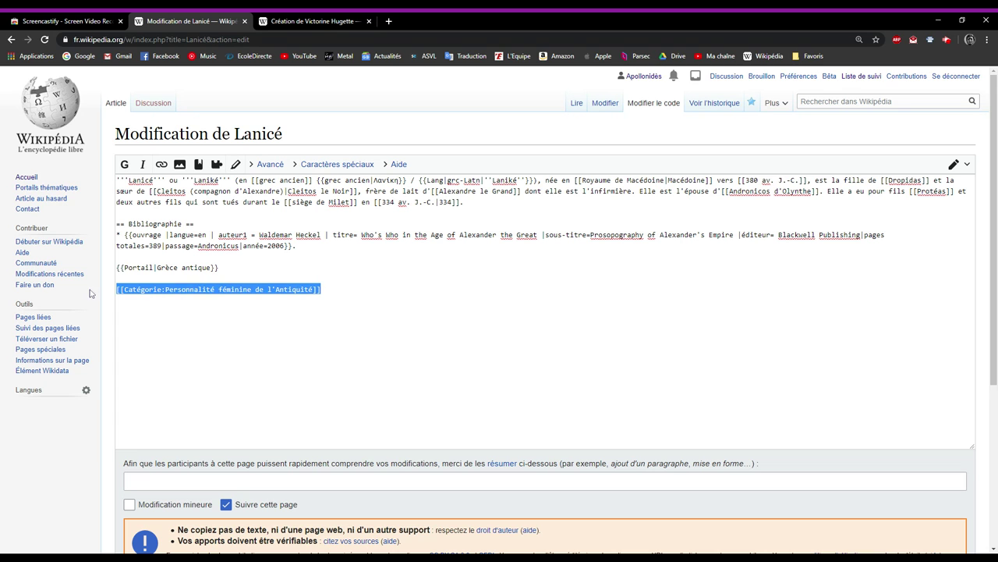
pyautogui.click(117, 278)
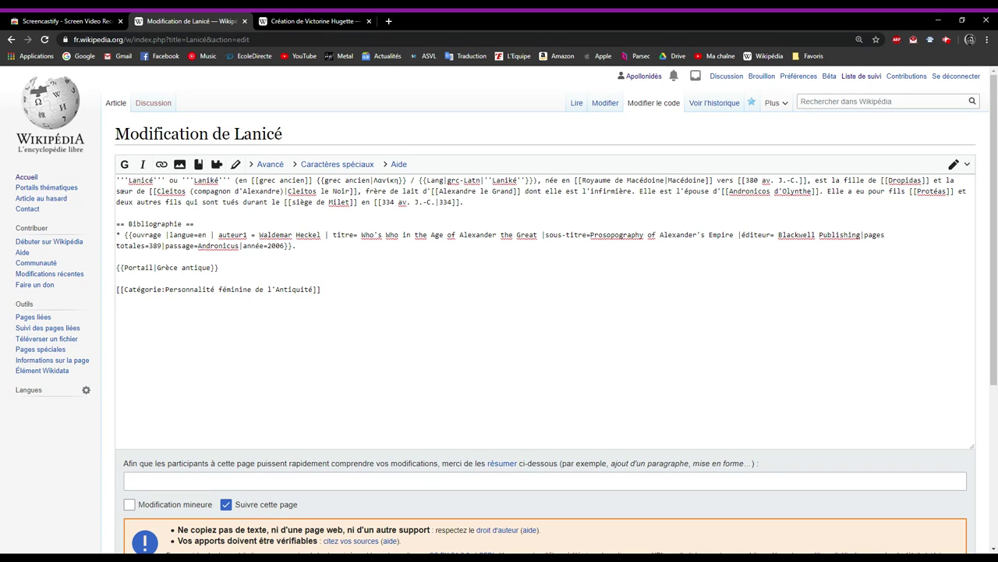
pyautogui.moveTo(320, 289); pyautogui.dragTo(115, 223)
pyautogui.click(117, 256)
pyautogui.click(194, 224)
pyautogui.moveTo(297, 246); pyautogui.dragTo(115, 226)
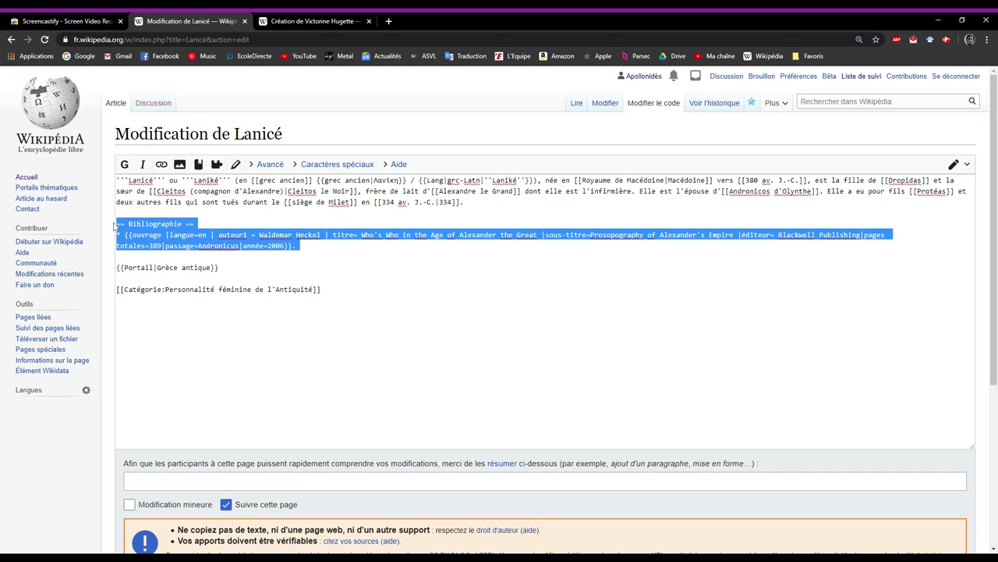
pyautogui.click(197, 234)
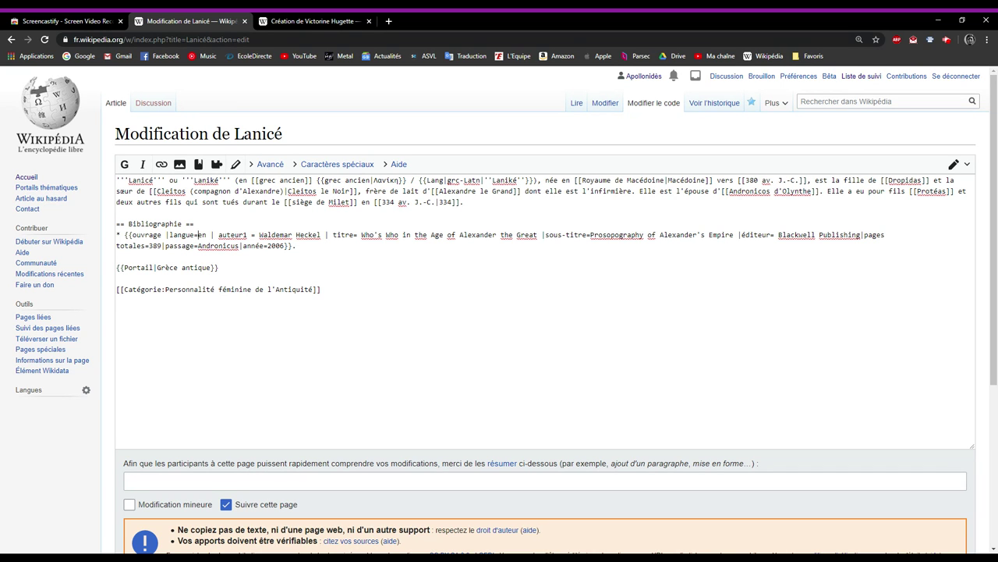
pyautogui.click(117, 180)
pyautogui.click(297, 246)
pyautogui.hotkey('shift', 'Home')
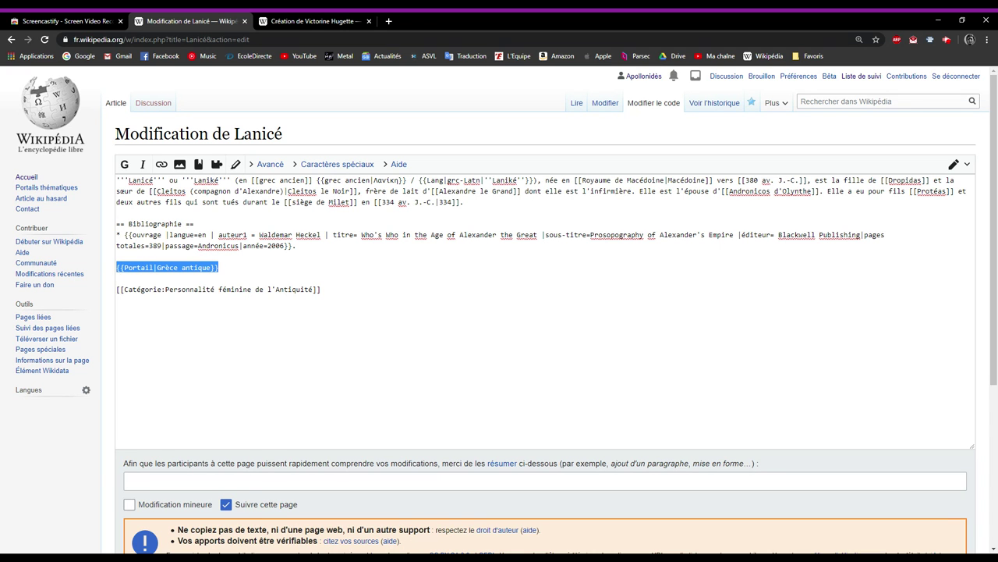
pyautogui.press('End')
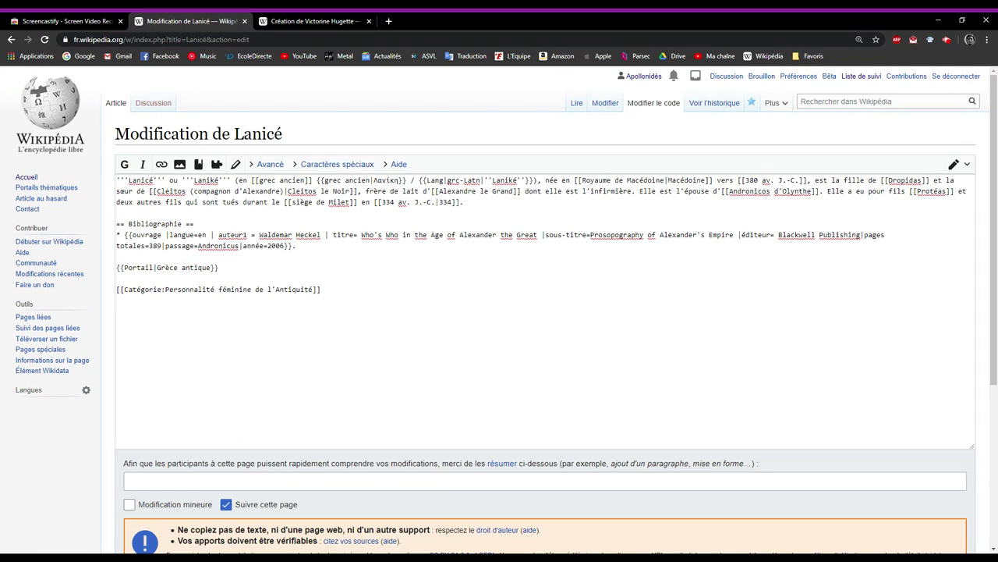